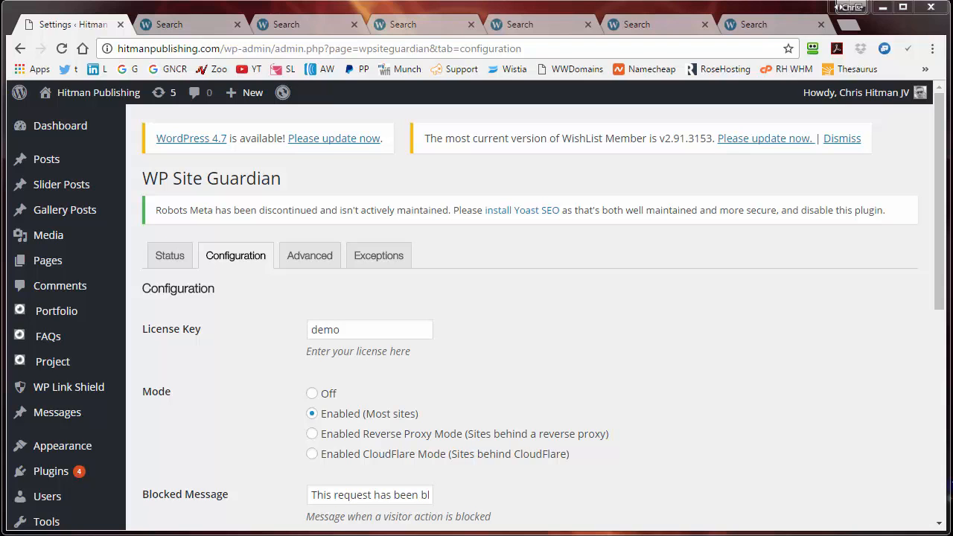
- Review the WPScan Vulnerability Database searches for Wordfence, Bulletproof, All In One WP Security, Better WP Security, Acunetix and WP Site Guardian
click(179, 25)
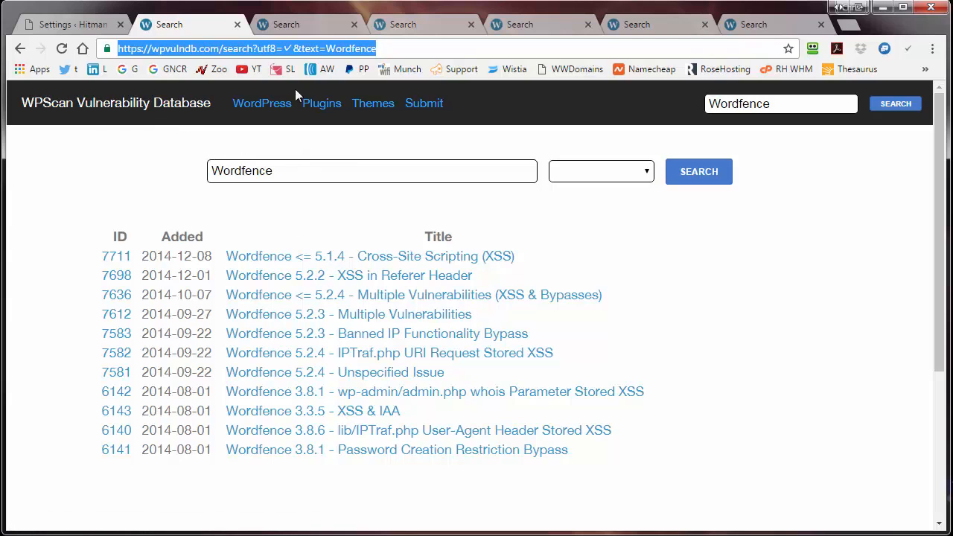
click(293, 27)
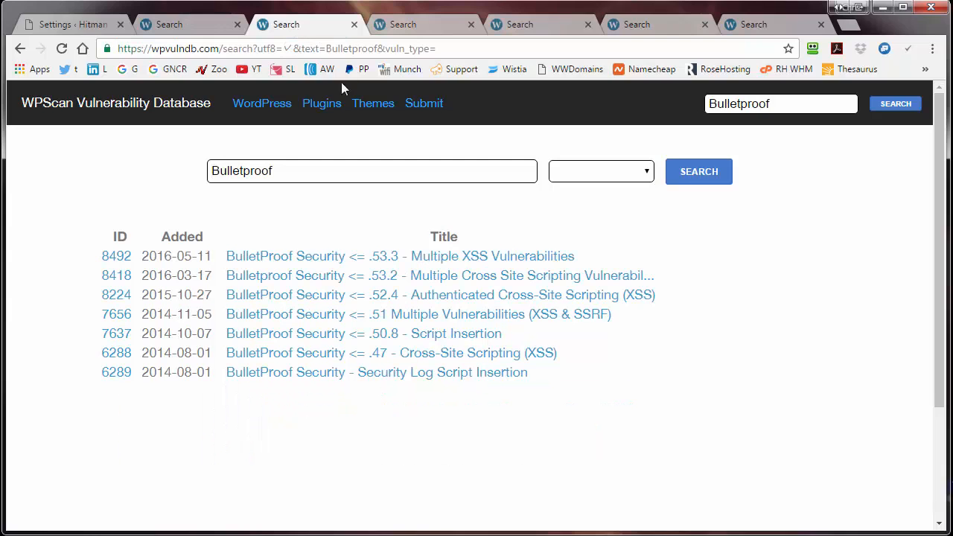
click(400, 27)
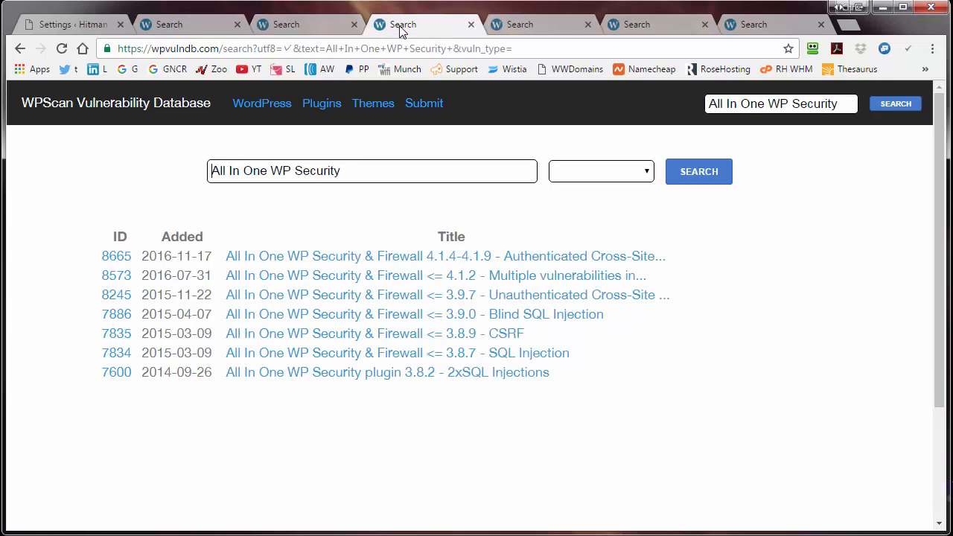
click(512, 26)
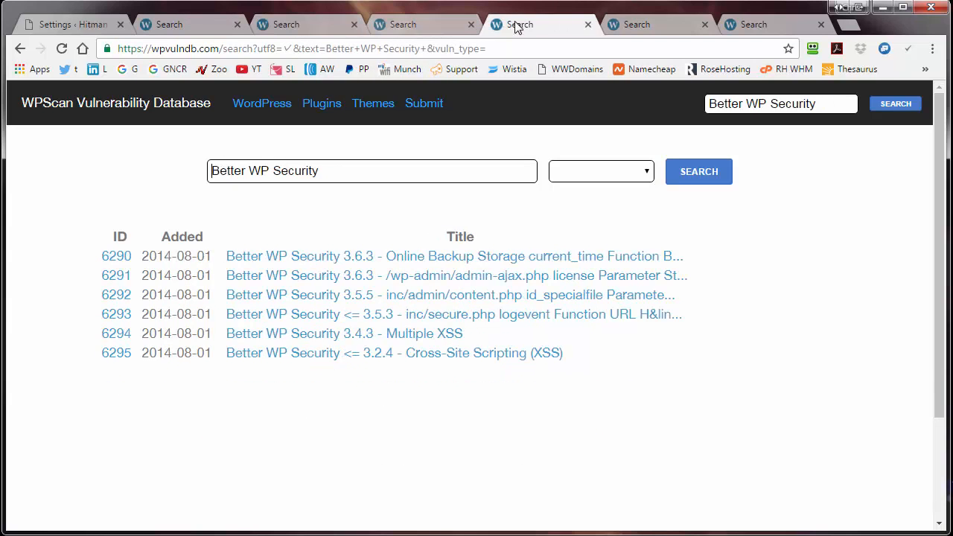
click(649, 26)
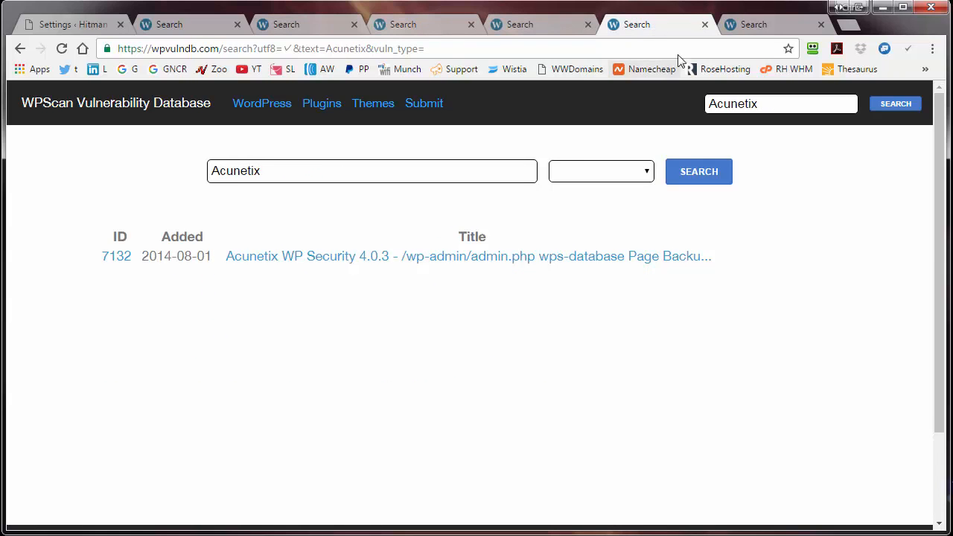
click(752, 27)
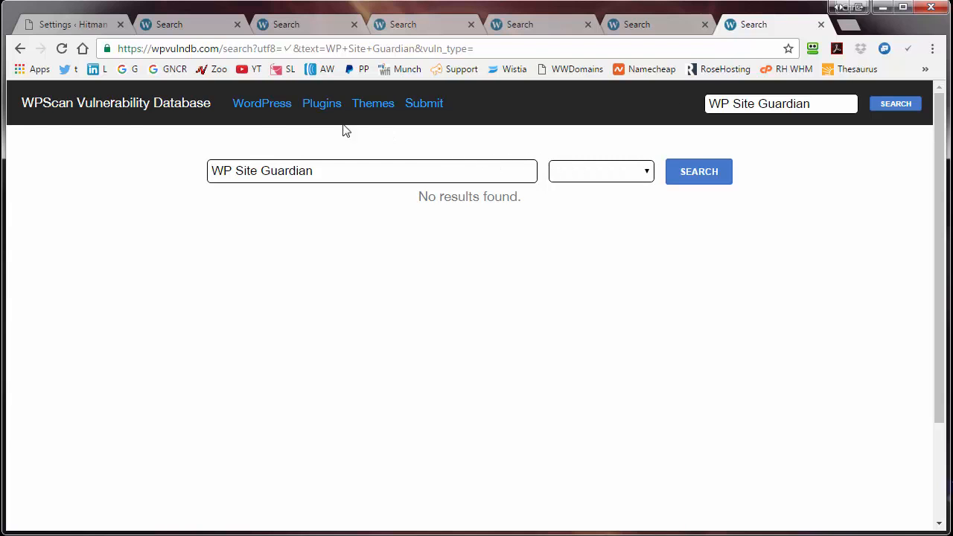
- Return to WP Site Guardian's Configuration settings and review the licence, mode, blocked message and banned message options
click(45, 27)
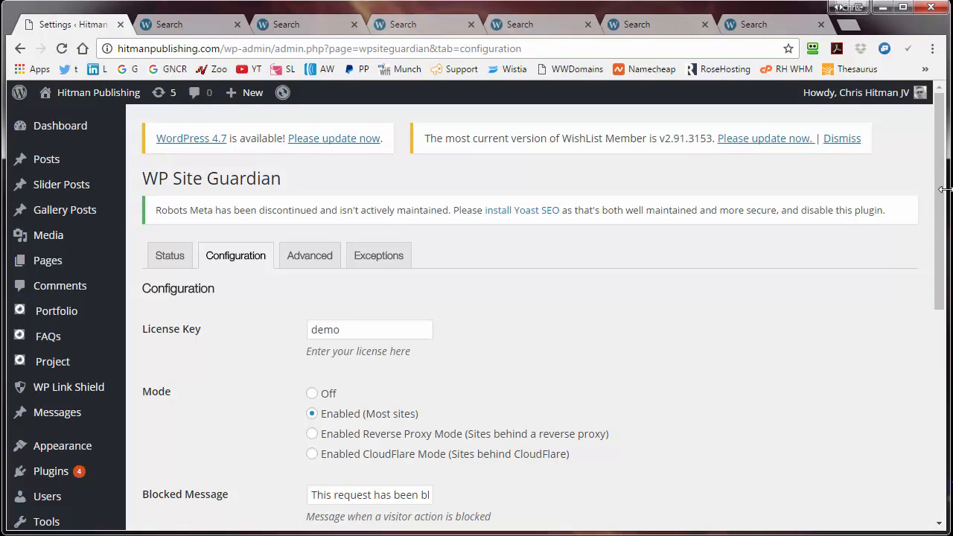
scroll(857, 255, down, 2)
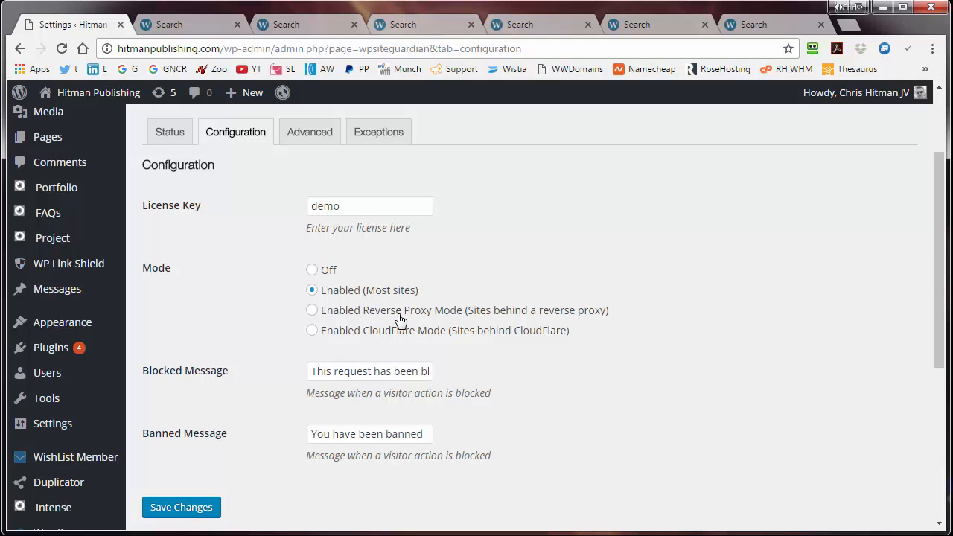
drag(939, 273, 938, 336)
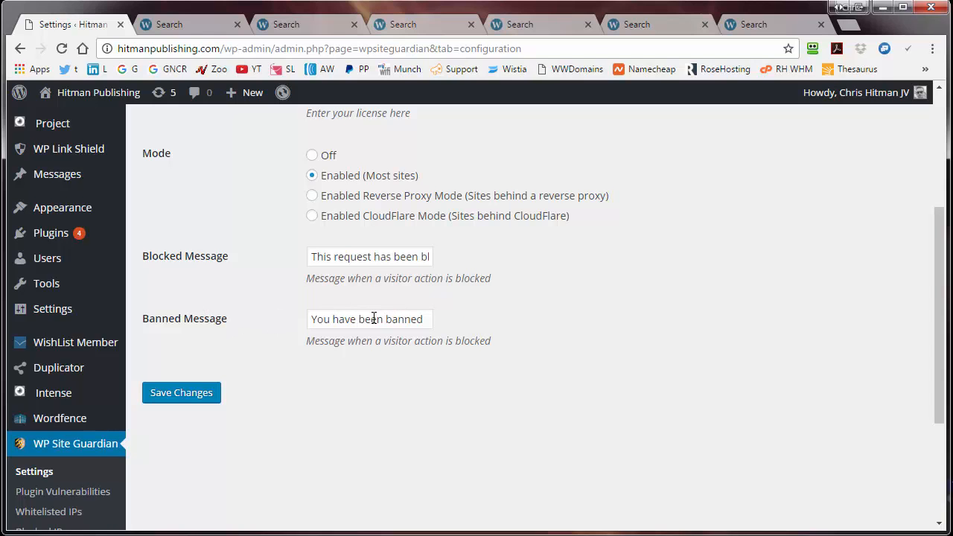
scroll(377, 310, up, 4)
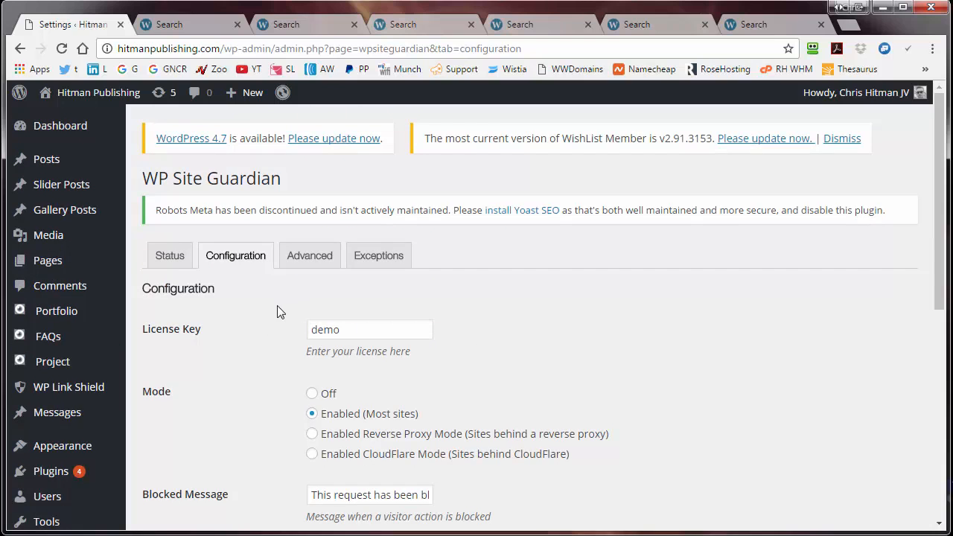
- Open WP Site Guardian's Status page and examine the protection summary and Attack History chart
click(170, 258)
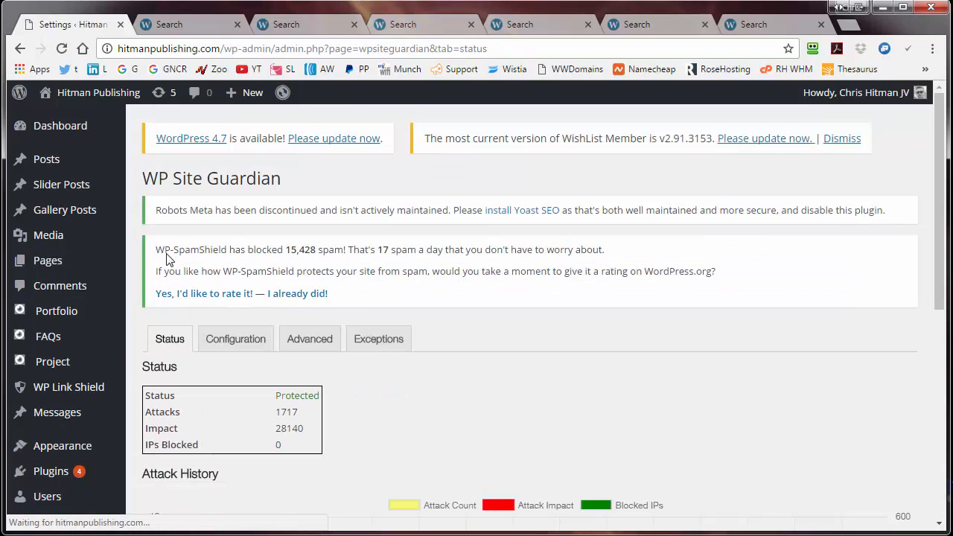
scroll(614, 290, down, 2)
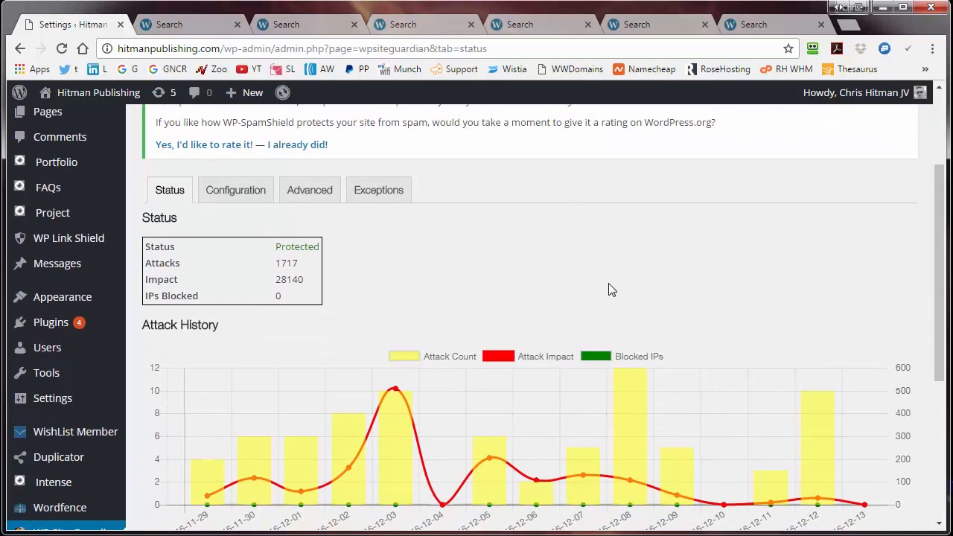
scroll(602, 277, down, 1)
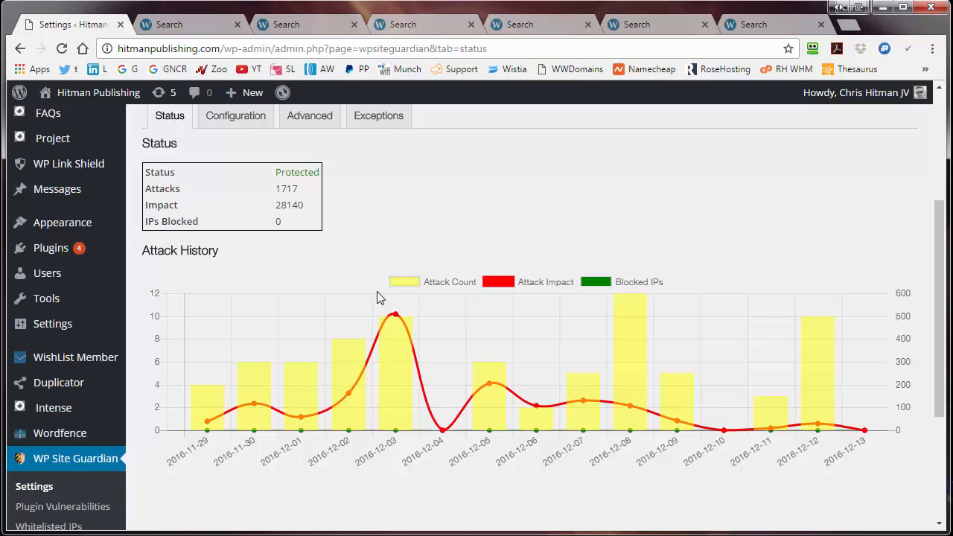
mouse_move(395, 324)
scroll(481, 177, down, 2)
scroll(480, 176, up, 2)
- Open the Plugin Vulnerabilities page and look through the plugin list for entries flagged with known vulnerabilities
scroll(477, 179, down, 2)
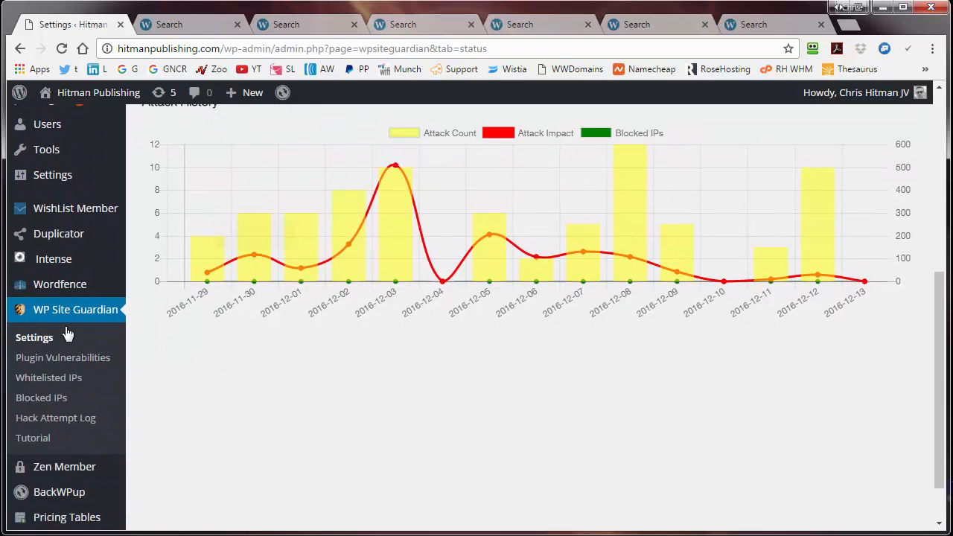
click(58, 359)
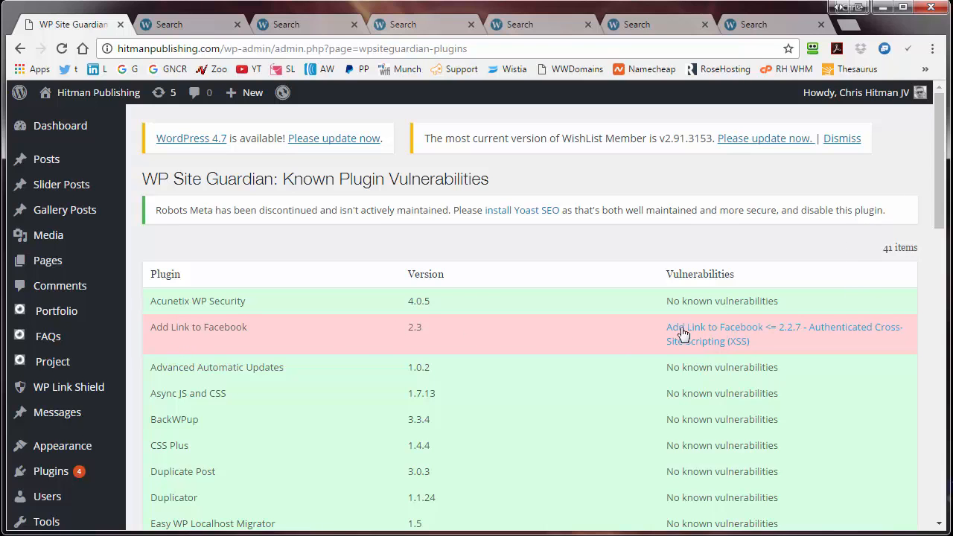
drag(942, 212, 941, 445)
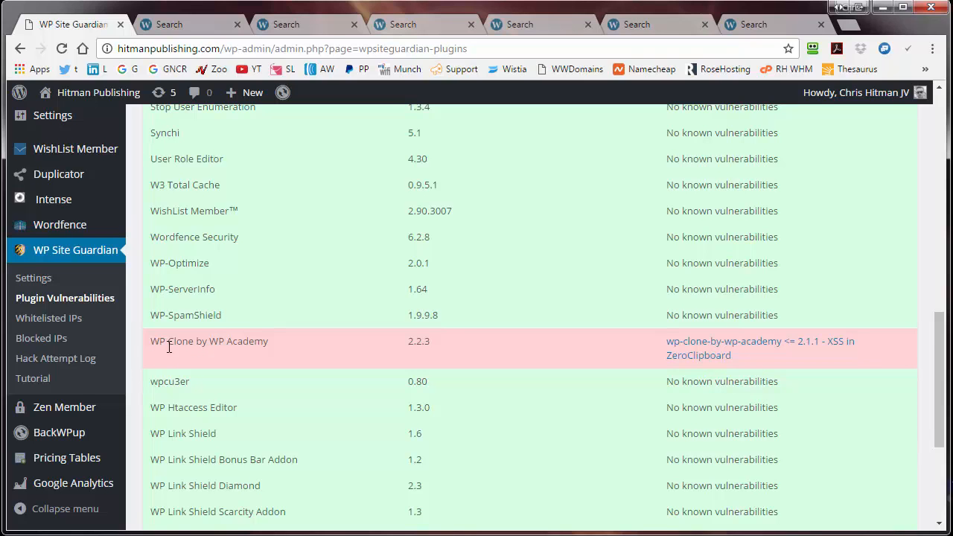
- Open WP Site Guardian's Whitelisted IPs page and look over the list of allowed addresses
click(62, 318)
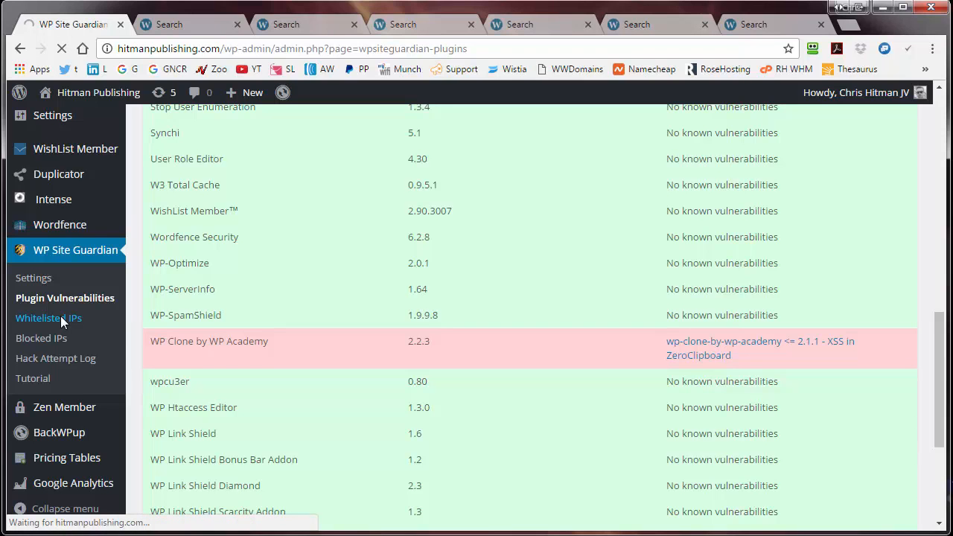
scroll(447, 305, down, 1)
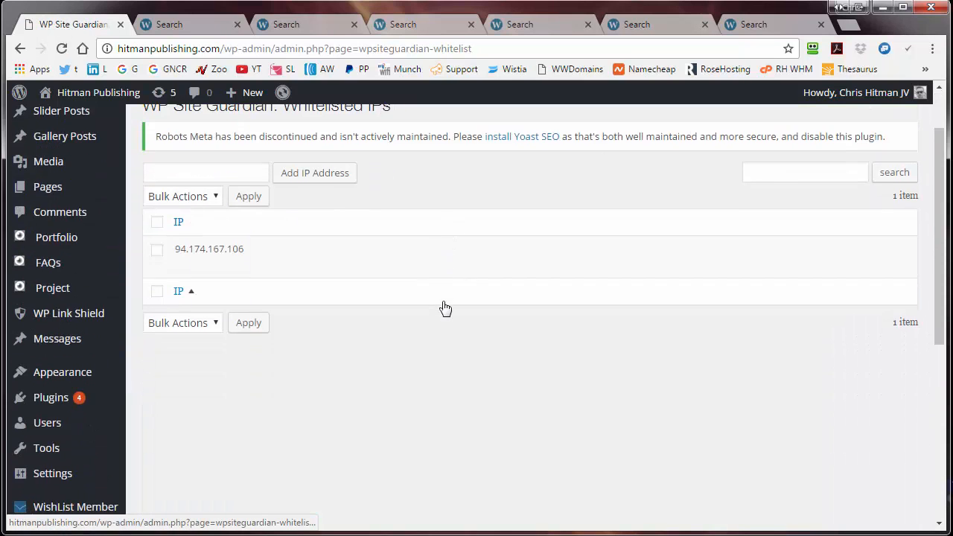
scroll(444, 308, down, 1)
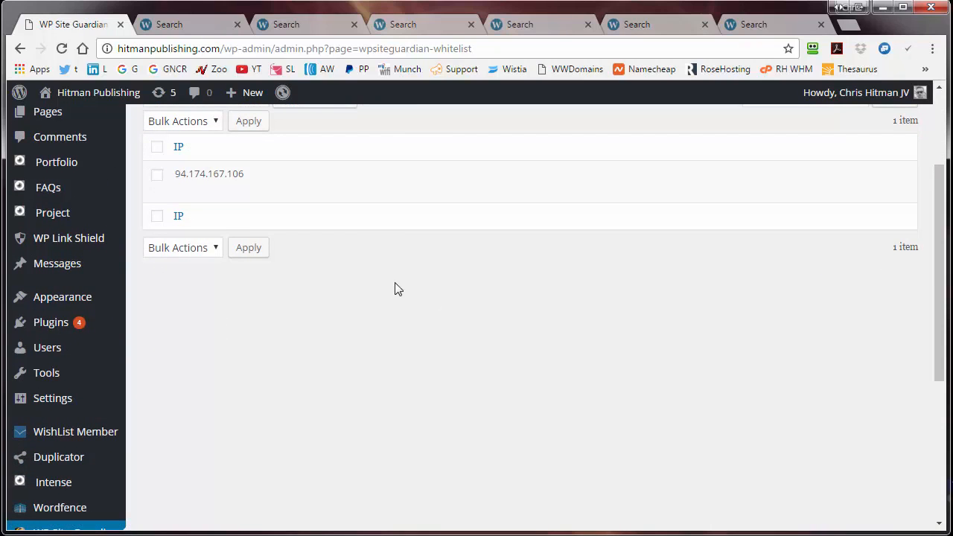
- Open WP Site Guardian's Blocked IPs page and check the list of blocked addresses
scroll(382, 288, down, 3)
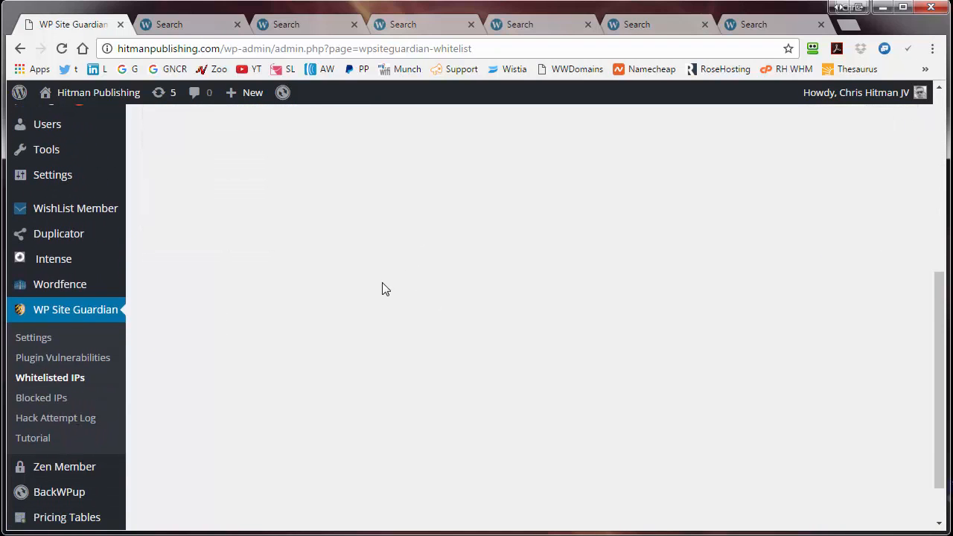
click(34, 397)
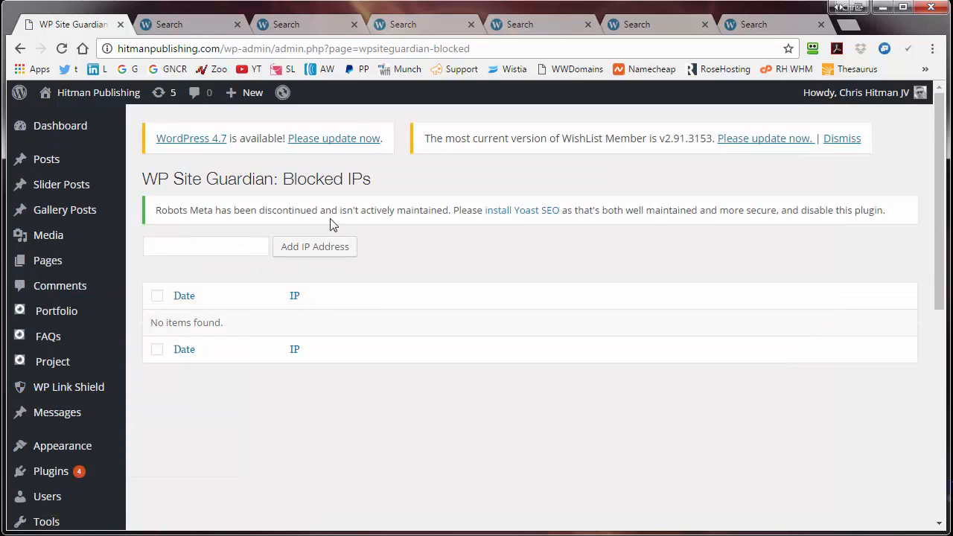
scroll(379, 230, down, 2)
scroll(391, 228, down, 2)
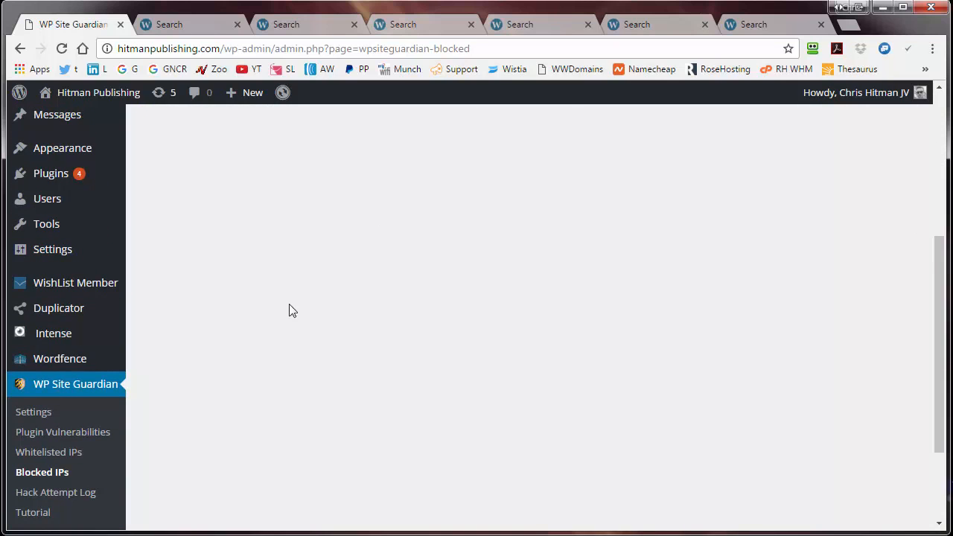
- Open the Hack Attempt Log and look through the logged threats with their IPs, URLs and attack vectors
scroll(138, 442, down, 1)
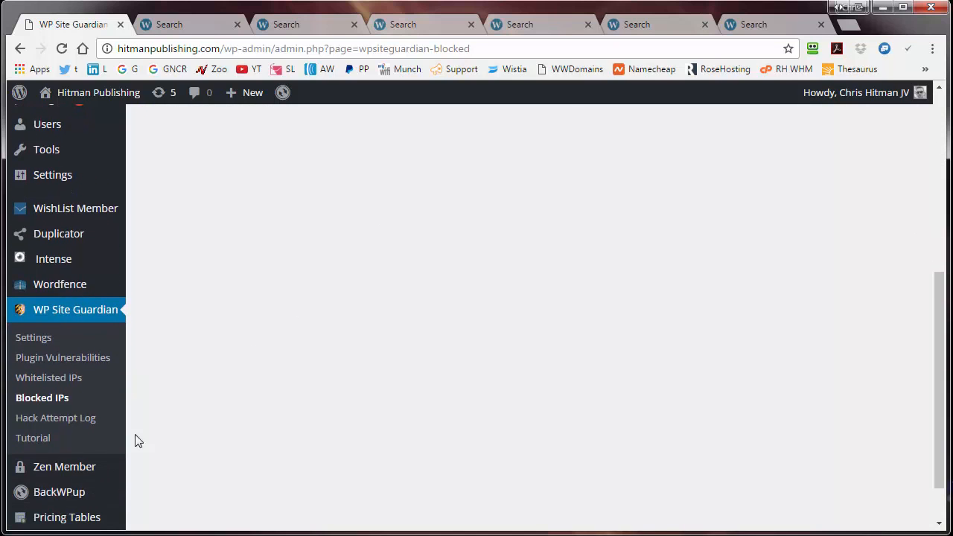
click(56, 418)
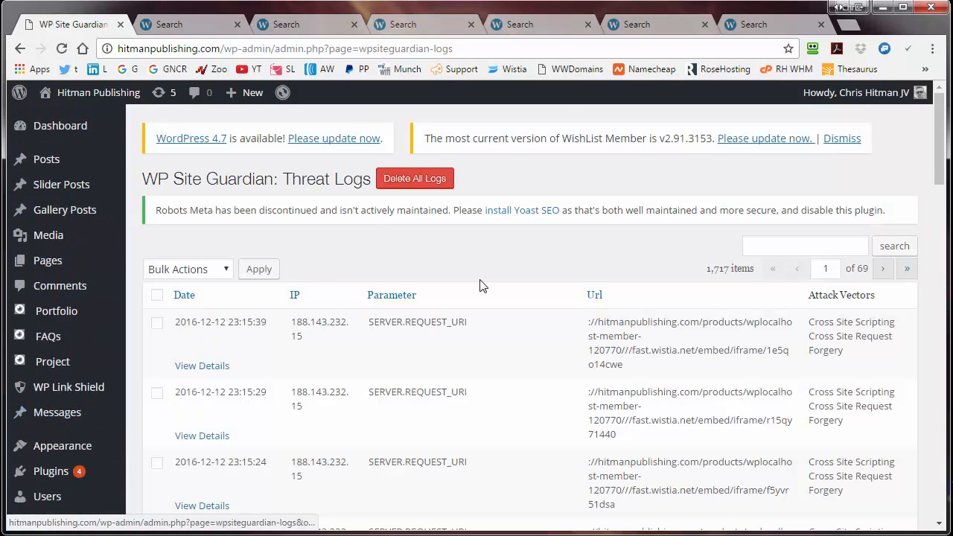
scroll(483, 258, down, 1)
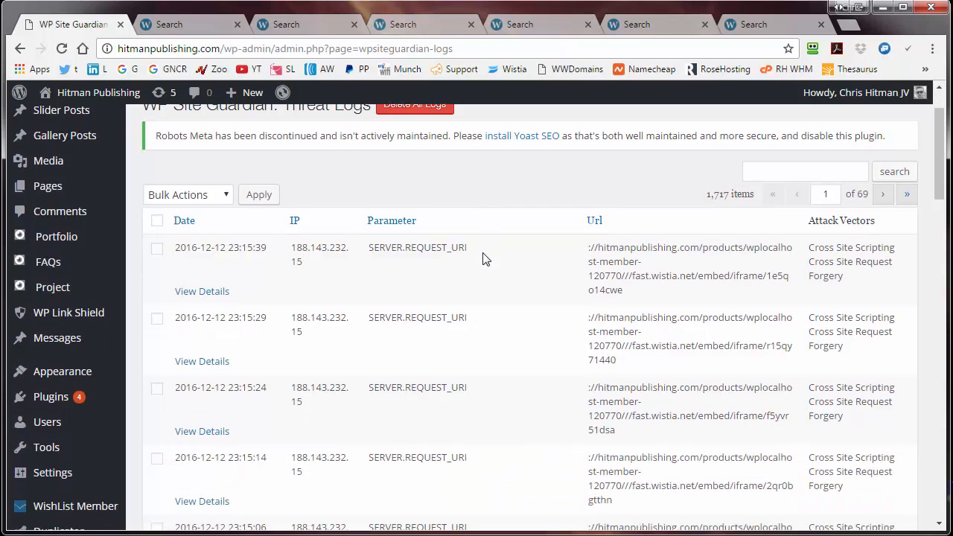
scroll(483, 257, down, 1)
scroll(483, 258, up, 2)
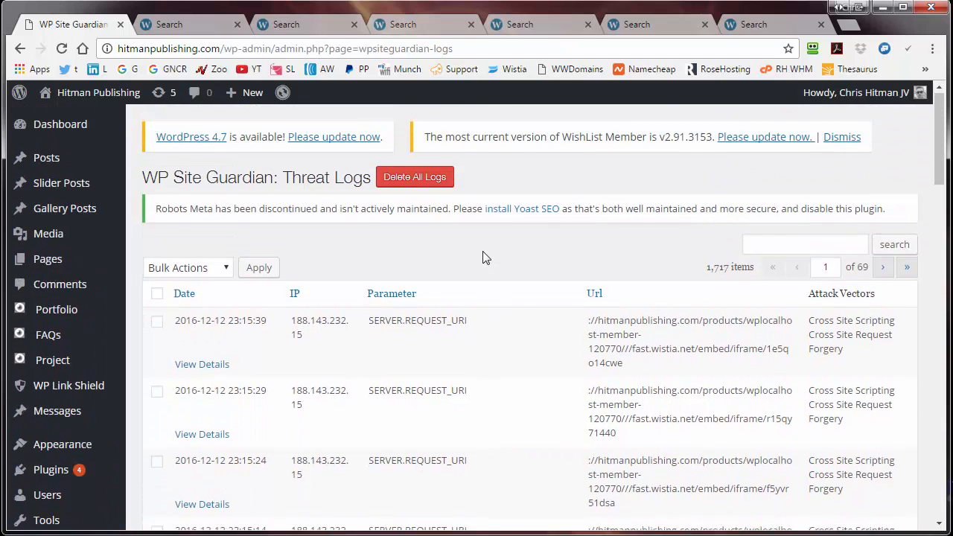
scroll(482, 258, down, 6)
scroll(482, 258, down, 6)
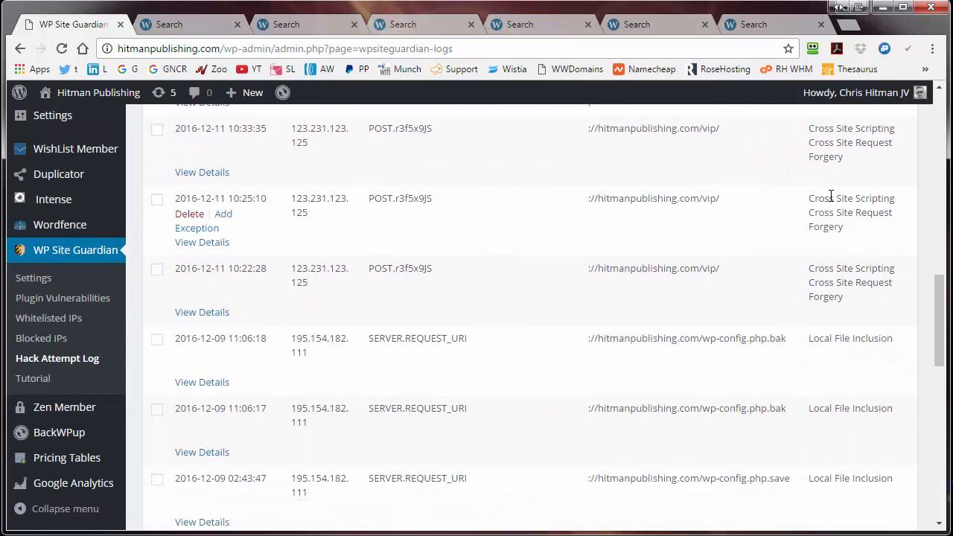
- Examine the Local File Inclusion attempts on wp-config.php in the threat log and return to the start of the log
scroll(827, 198, up, 1)
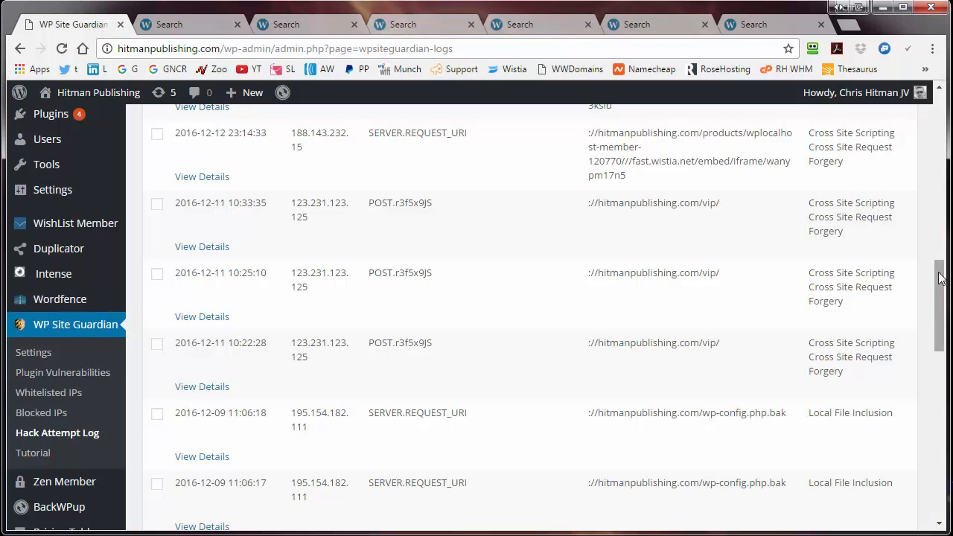
drag(940, 277, 941, 327)
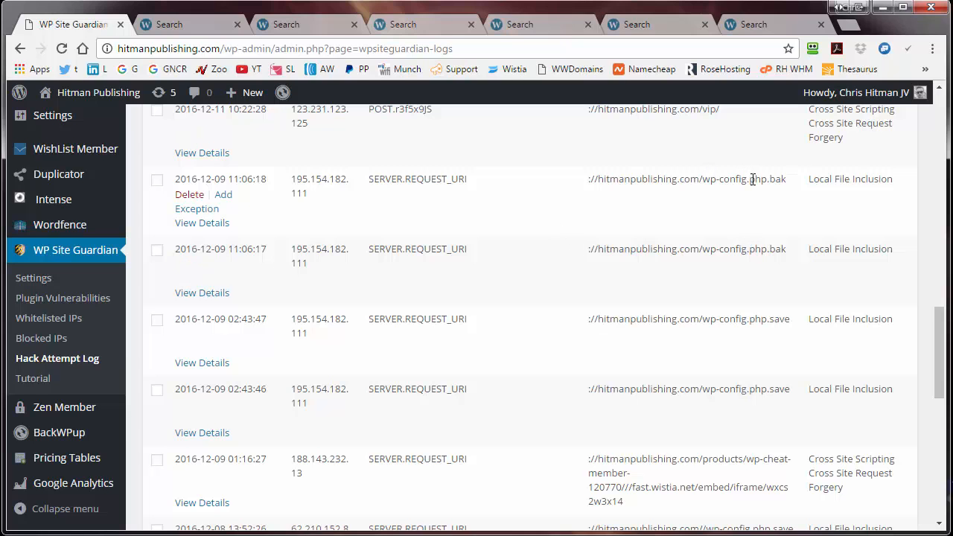
scroll(769, 182, down, 1)
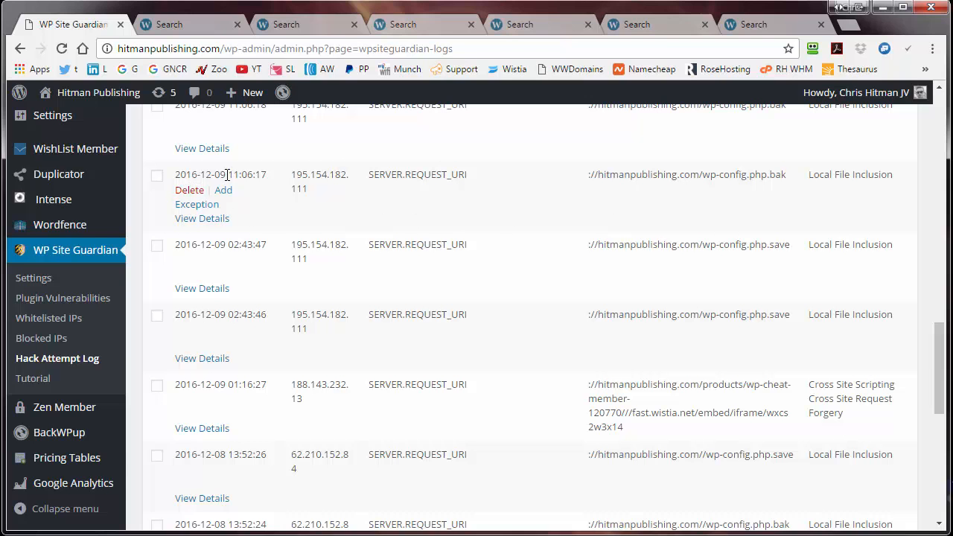
scroll(223, 173, up, 2)
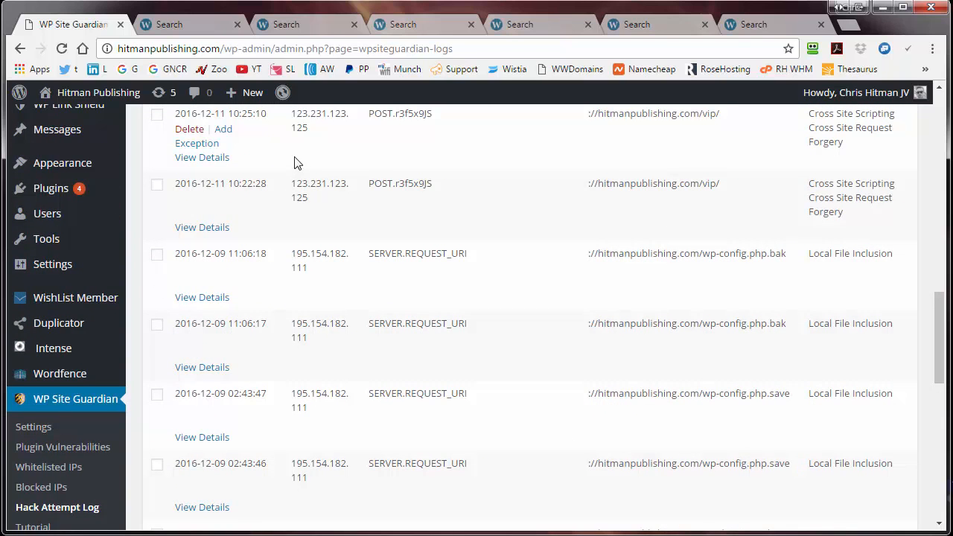
scroll(197, 142, up, 6)
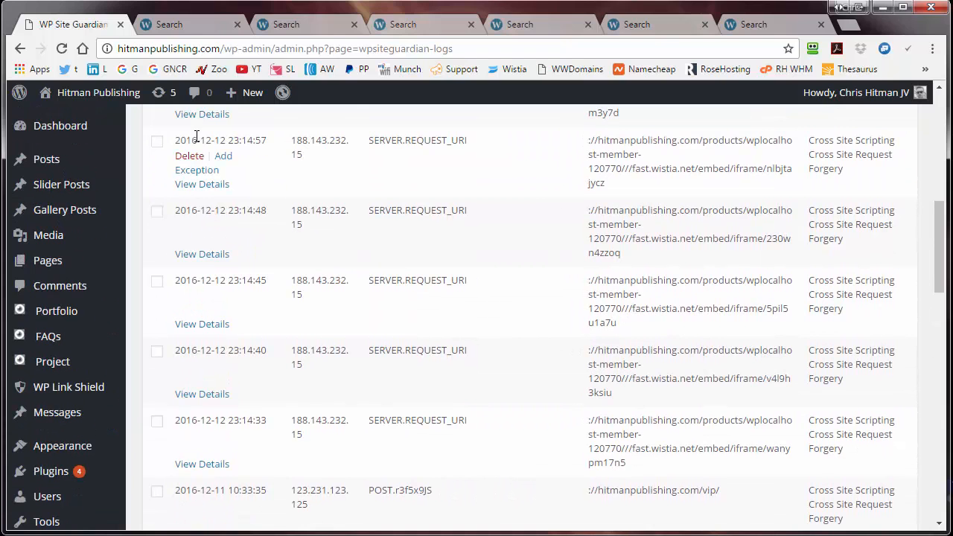
scroll(196, 137, up, 5)
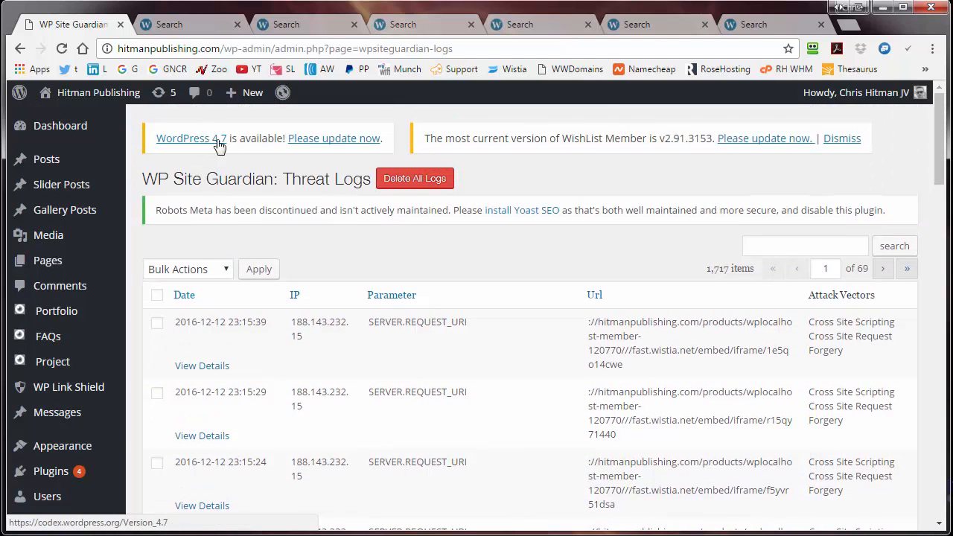
- Open WP Site Guardian's Advanced settings and review the scanning, live blacklist, admin checking, learning mode and threshold options
scroll(187, 339, down, 4)
mouse_move(93, 372)
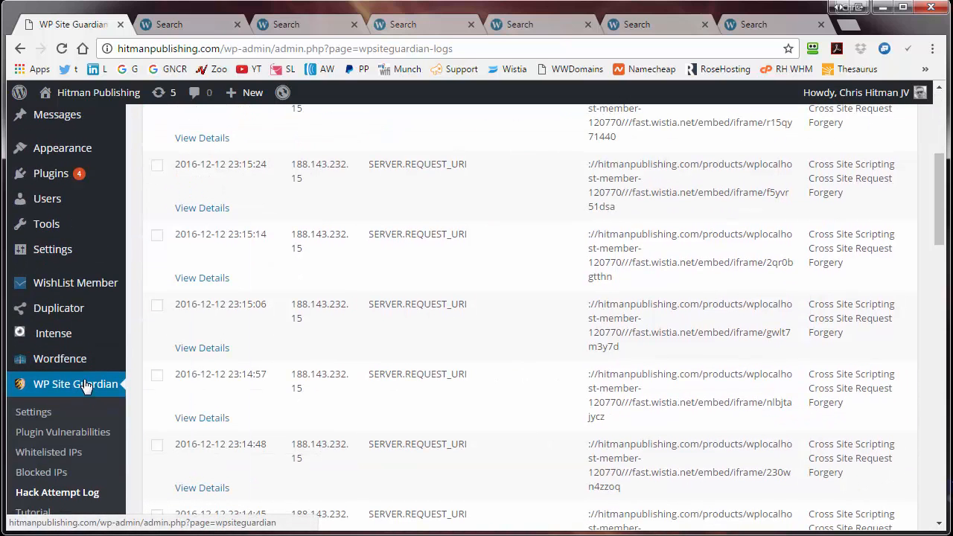
click(33, 414)
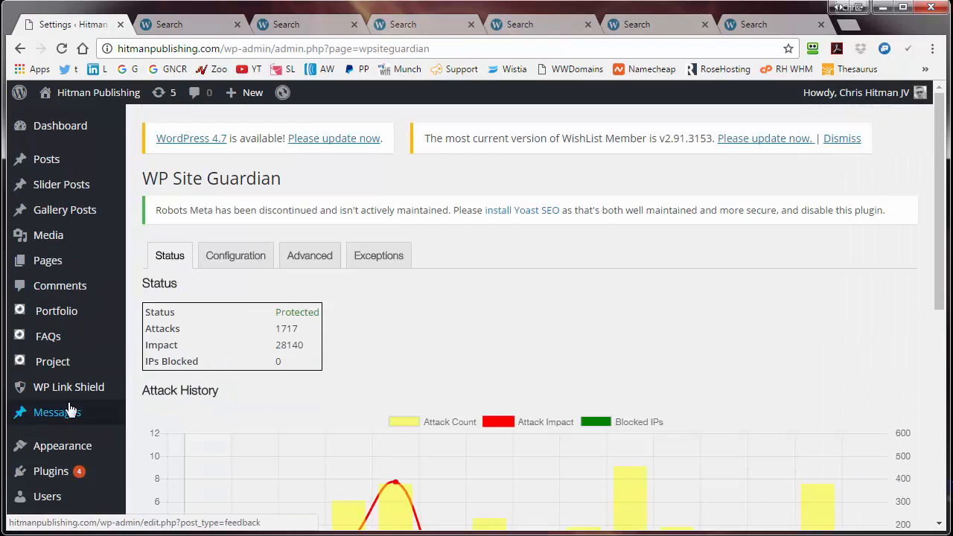
click(304, 257)
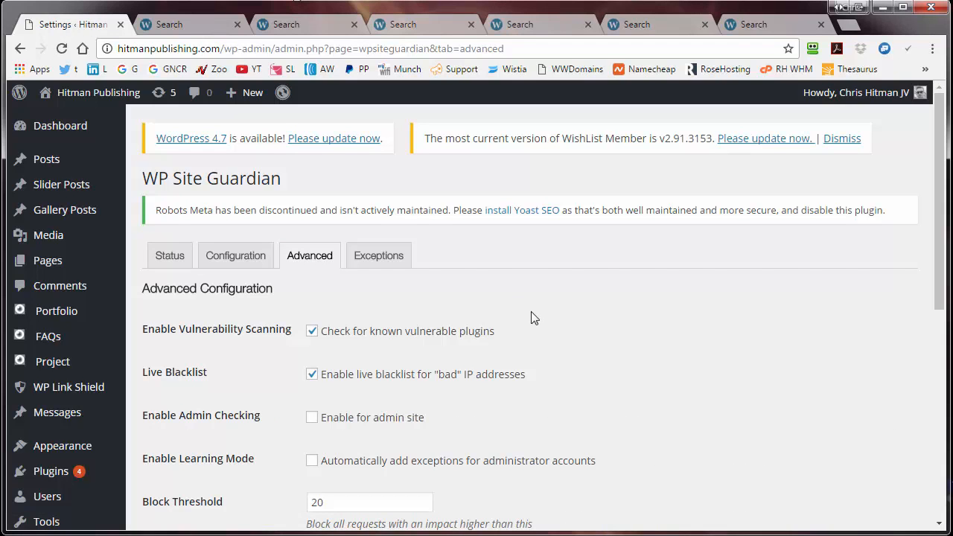
scroll(543, 300, down, 1)
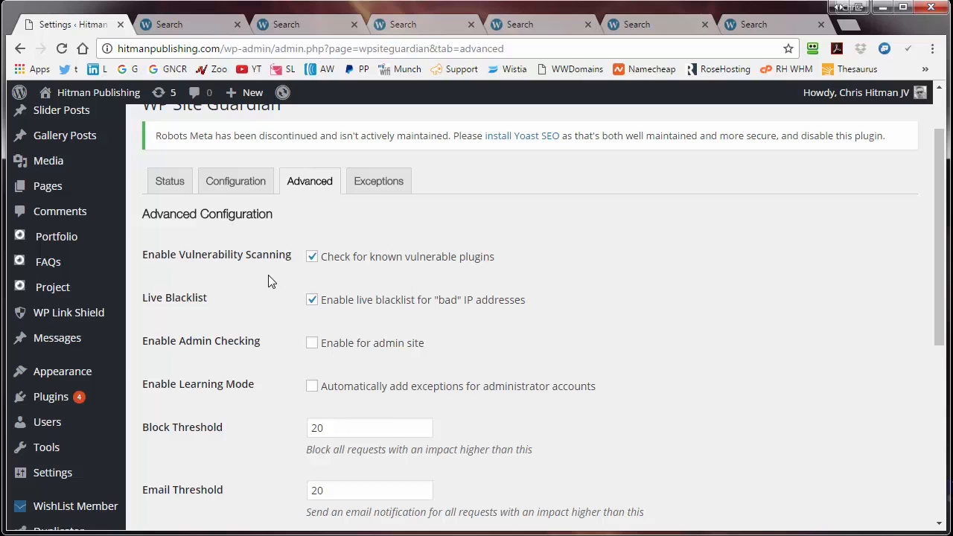
scroll(270, 274, down, 1)
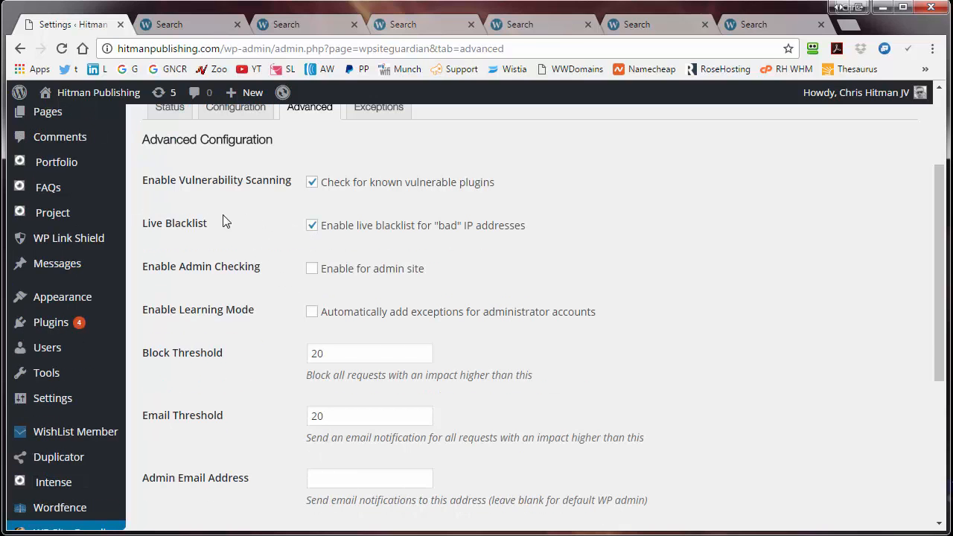